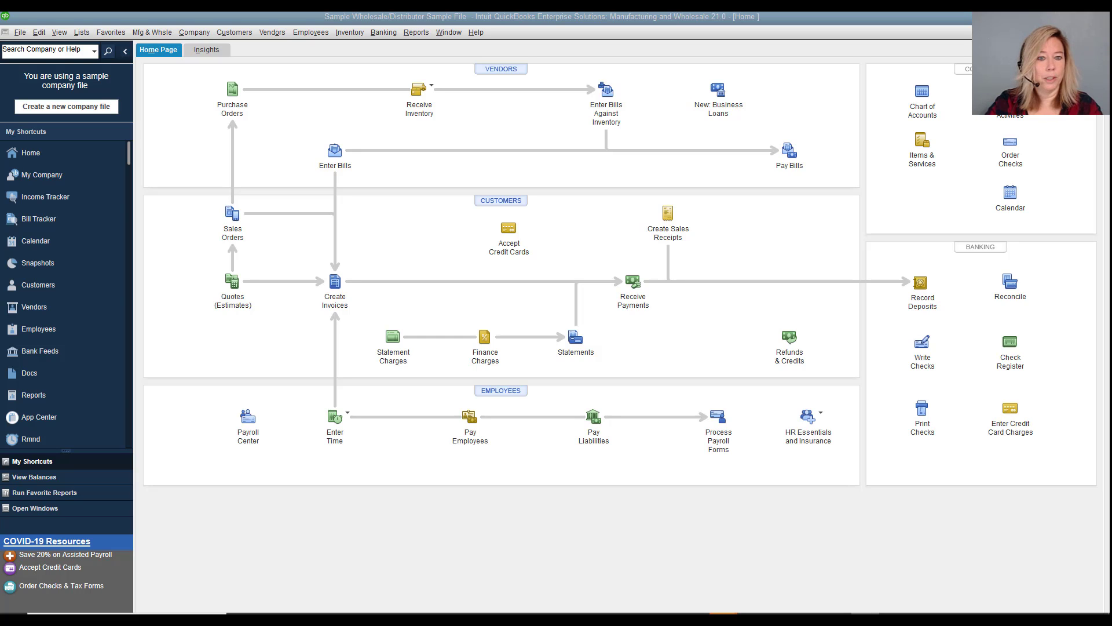
Open a blank New Role form from the Role List in Set Up Users and Roles
left_click(194, 33)
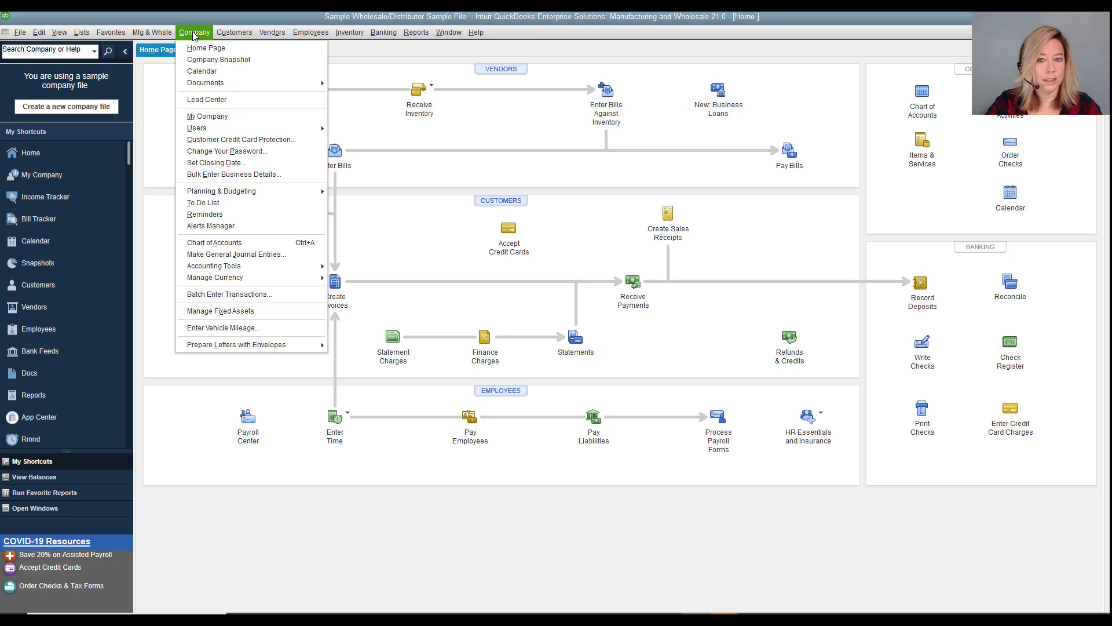
mouse_move(237, 129)
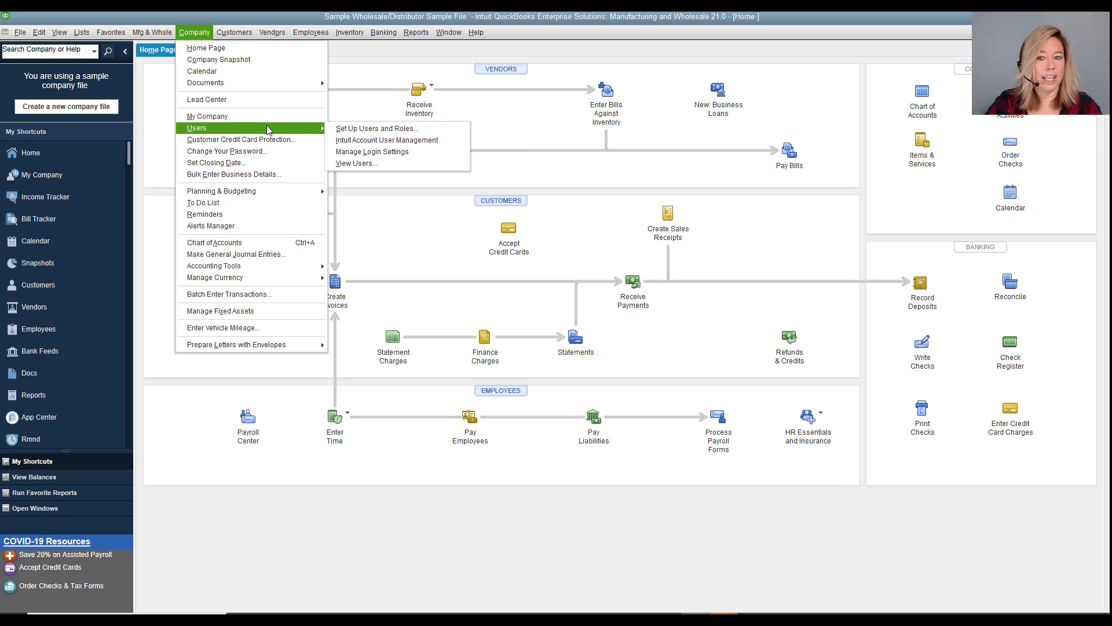
left_click(350, 133)
left_click(74, 39)
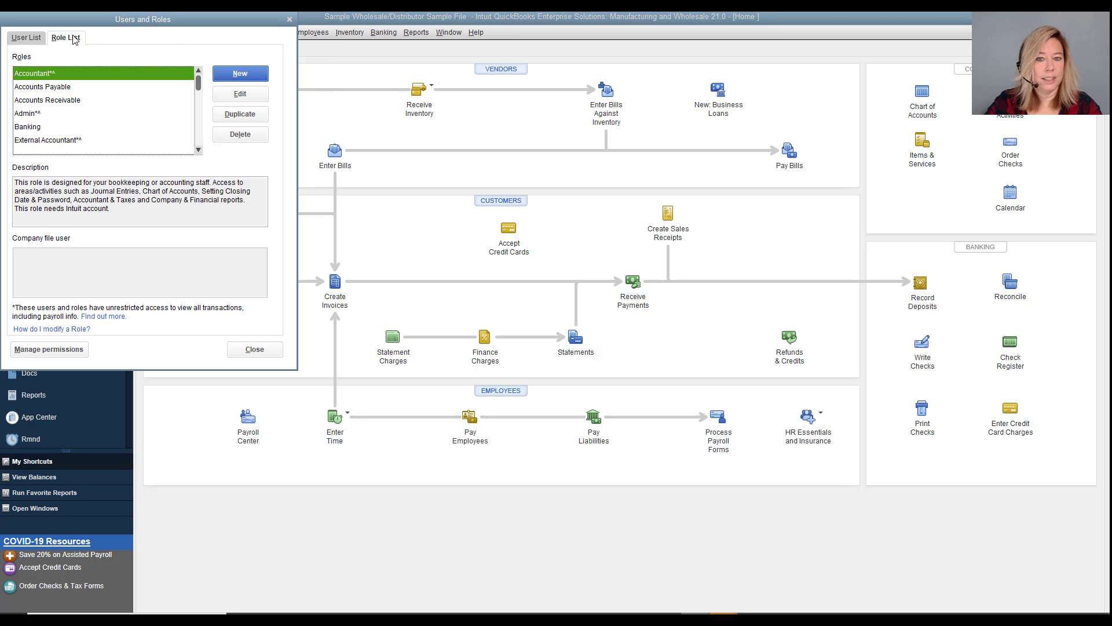
left_click(235, 73)
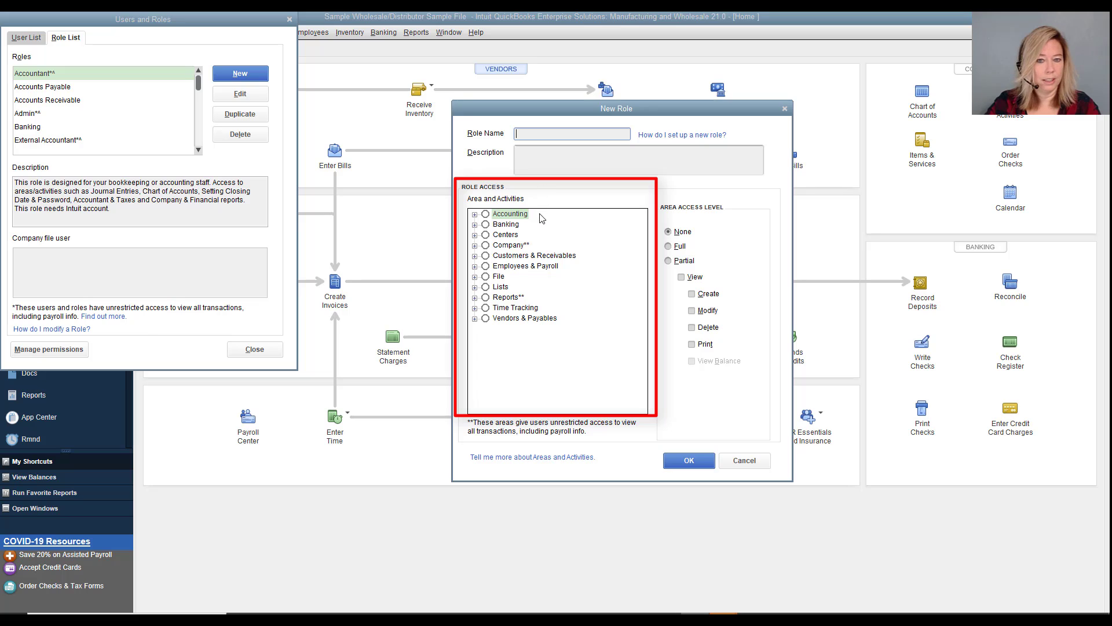
left_click(514, 226)
left_click(513, 237)
left_click(518, 247)
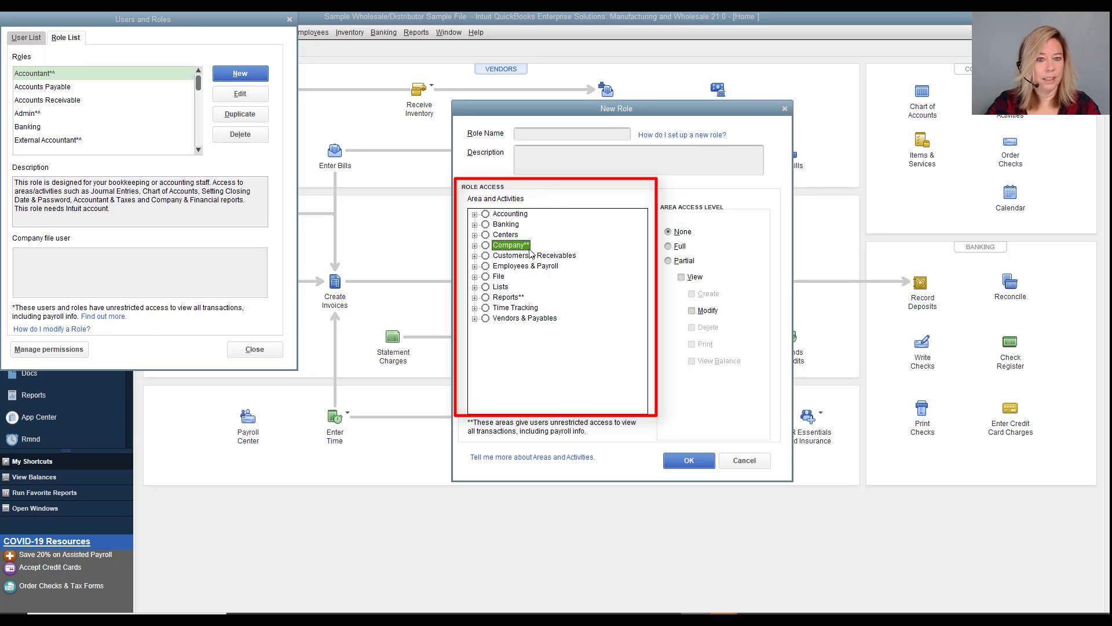
left_click(570, 257)
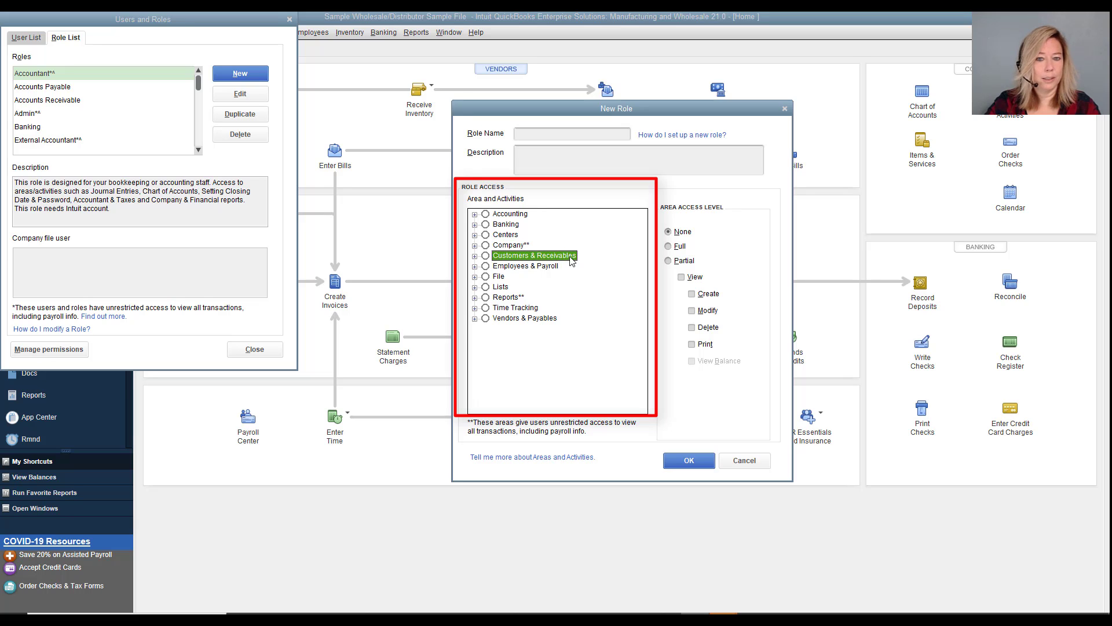
left_click(565, 268)
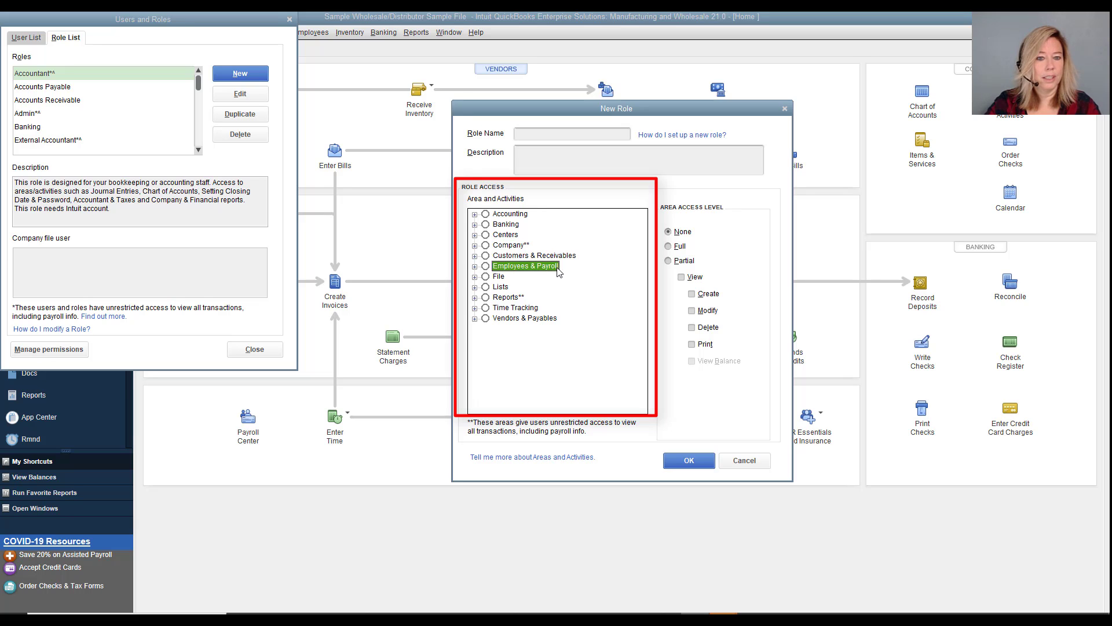
left_click(502, 276)
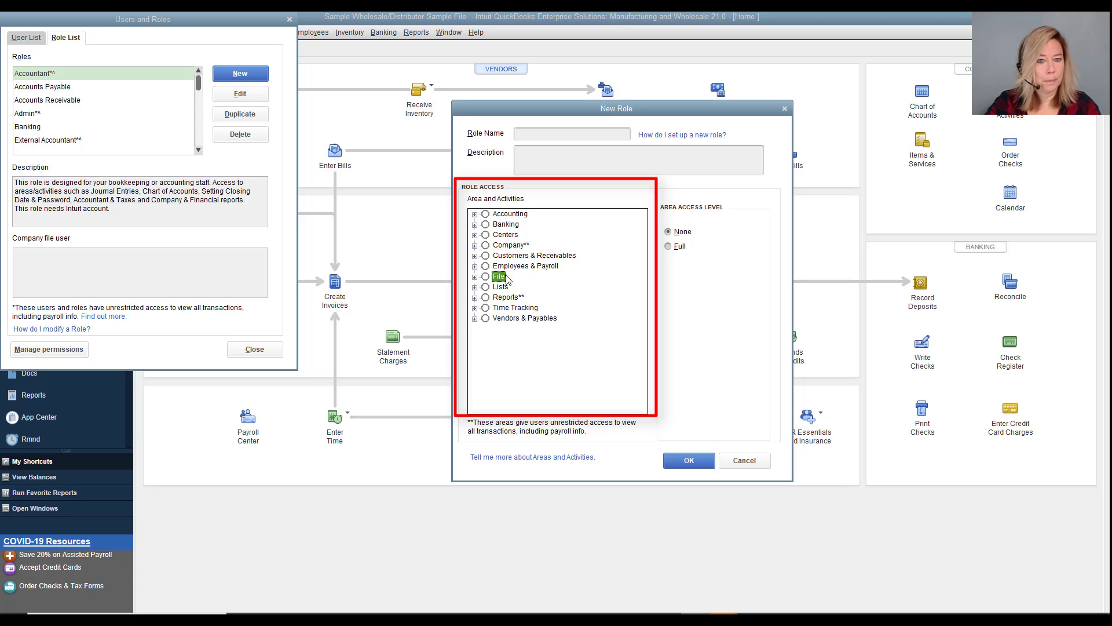
left_click(509, 288)
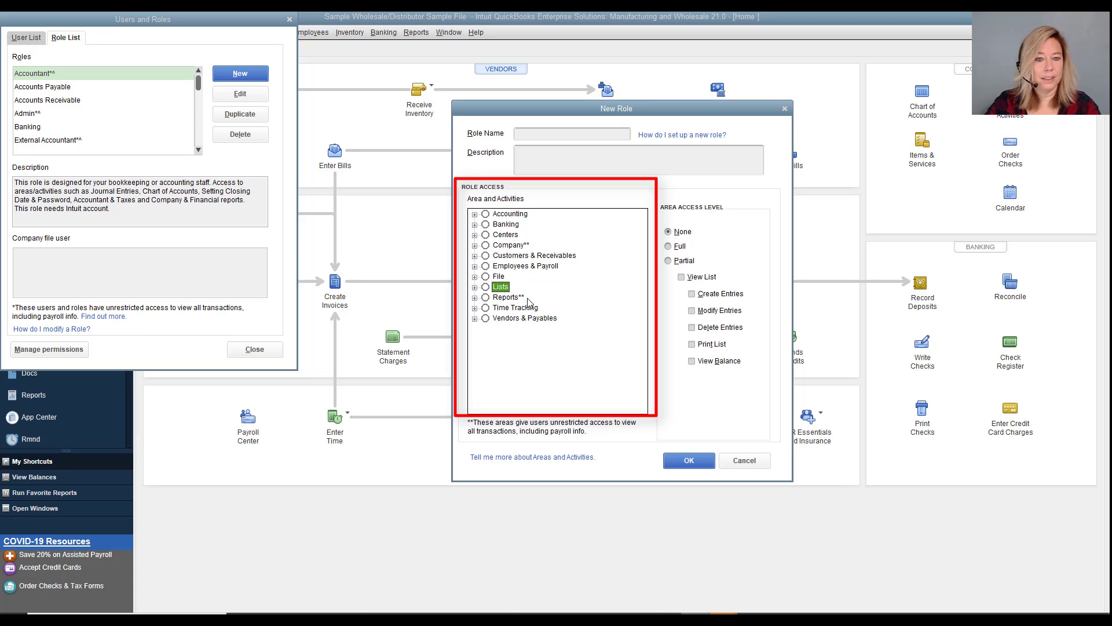
left_click(524, 300)
left_click(538, 310)
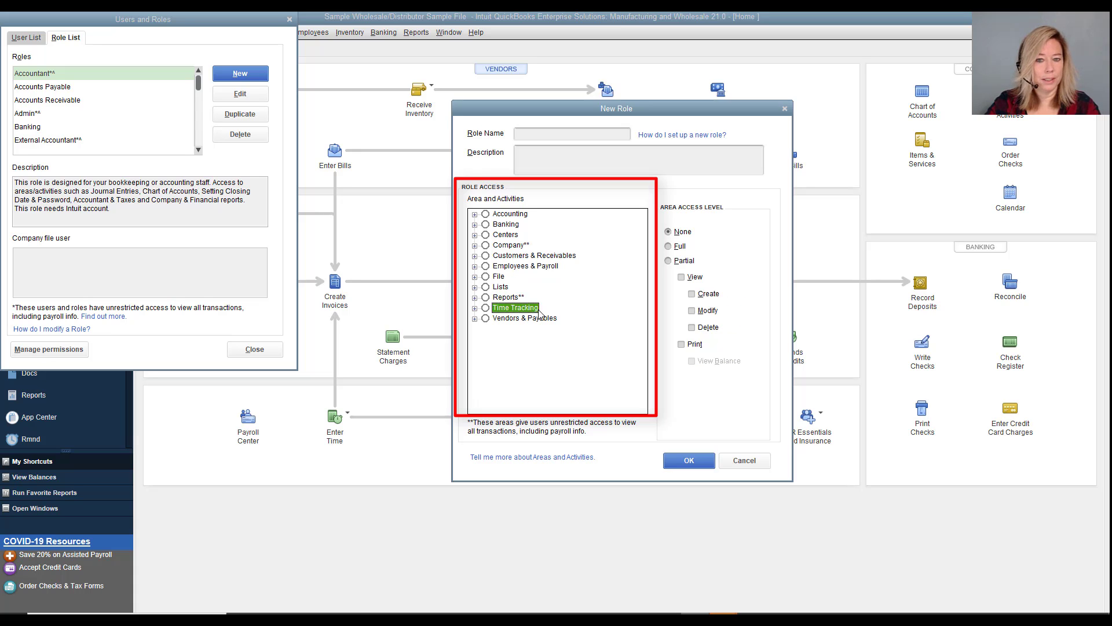
left_click(556, 318)
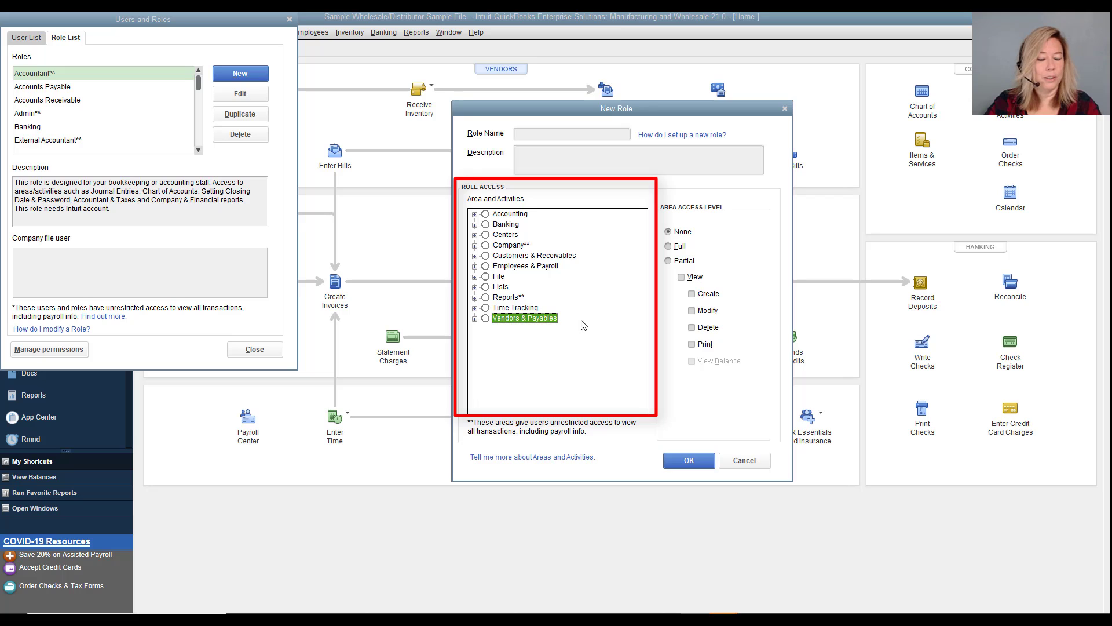
left_click(523, 246)
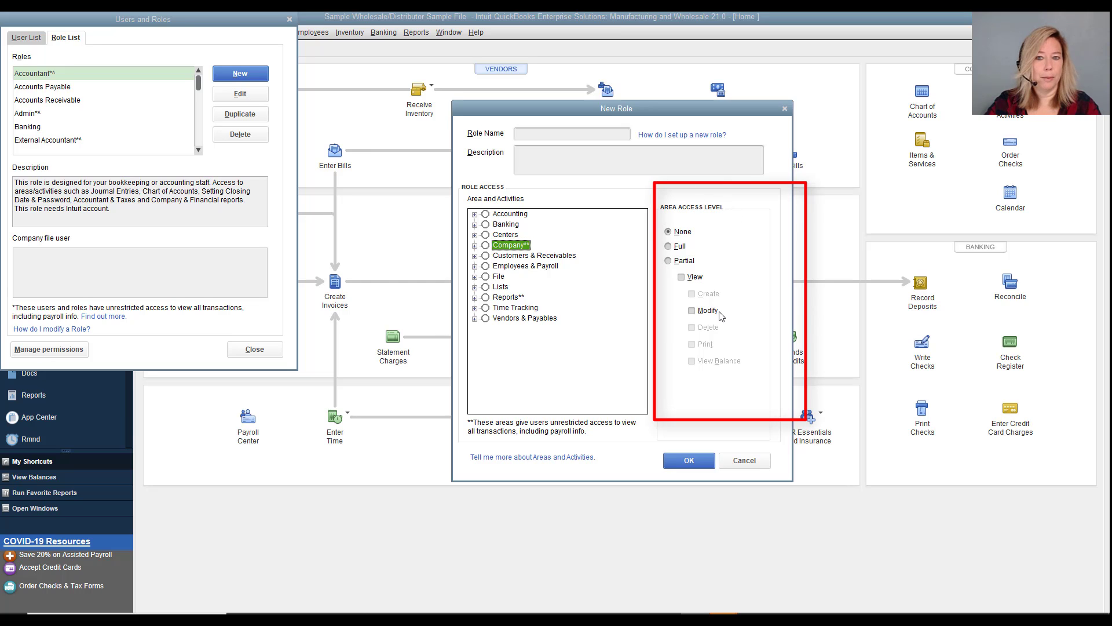
Give the Bank Feeds activity under Banking Full access
left_click(474, 225)
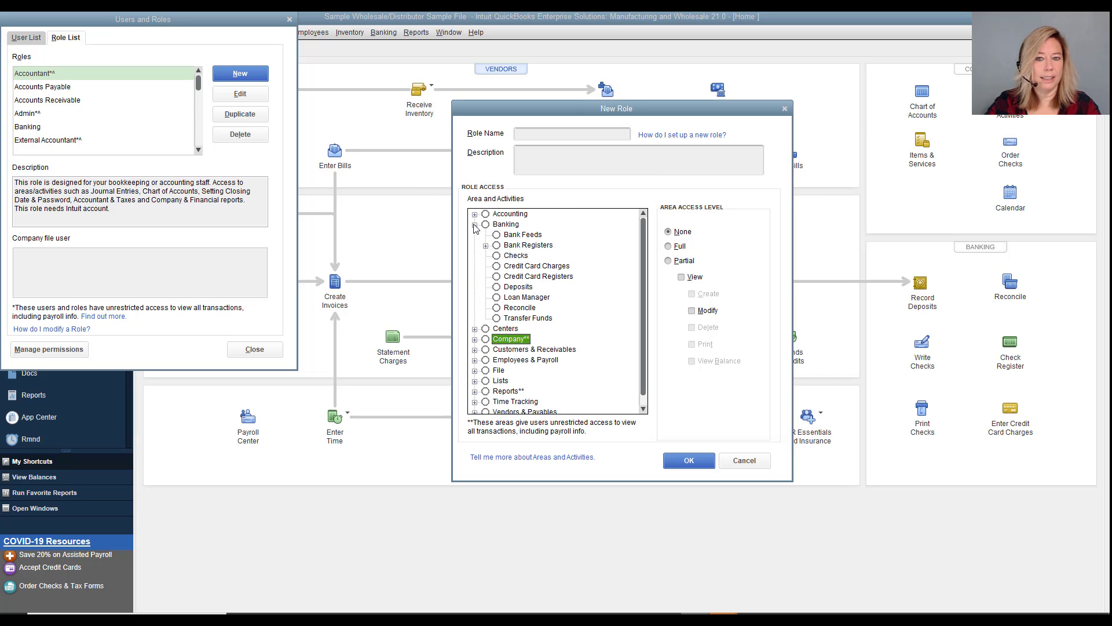
left_click(517, 234)
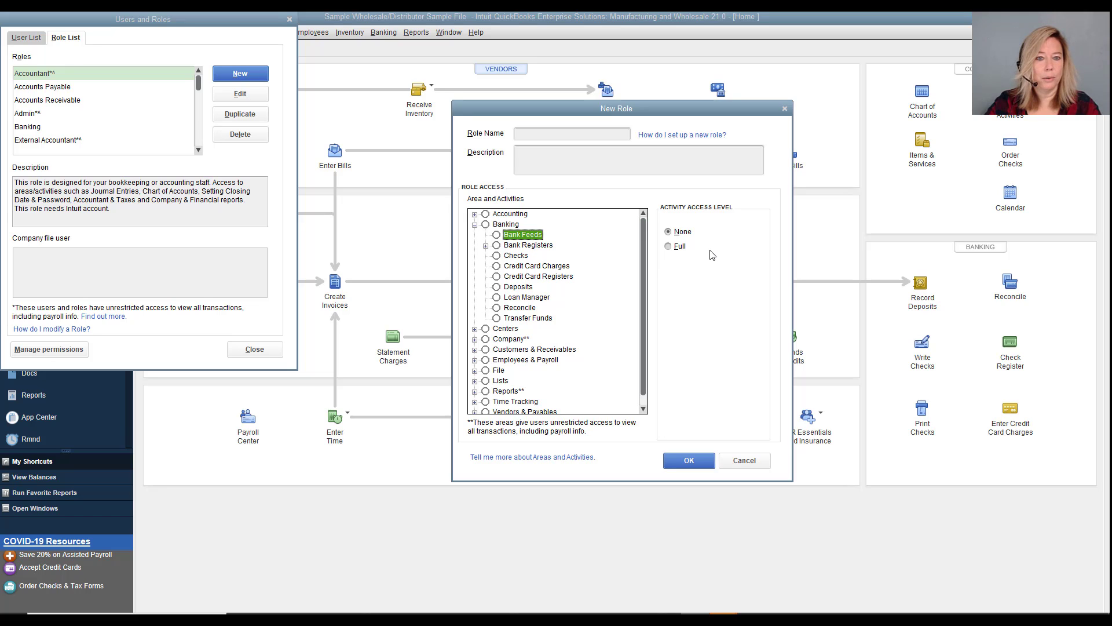
left_click(669, 251)
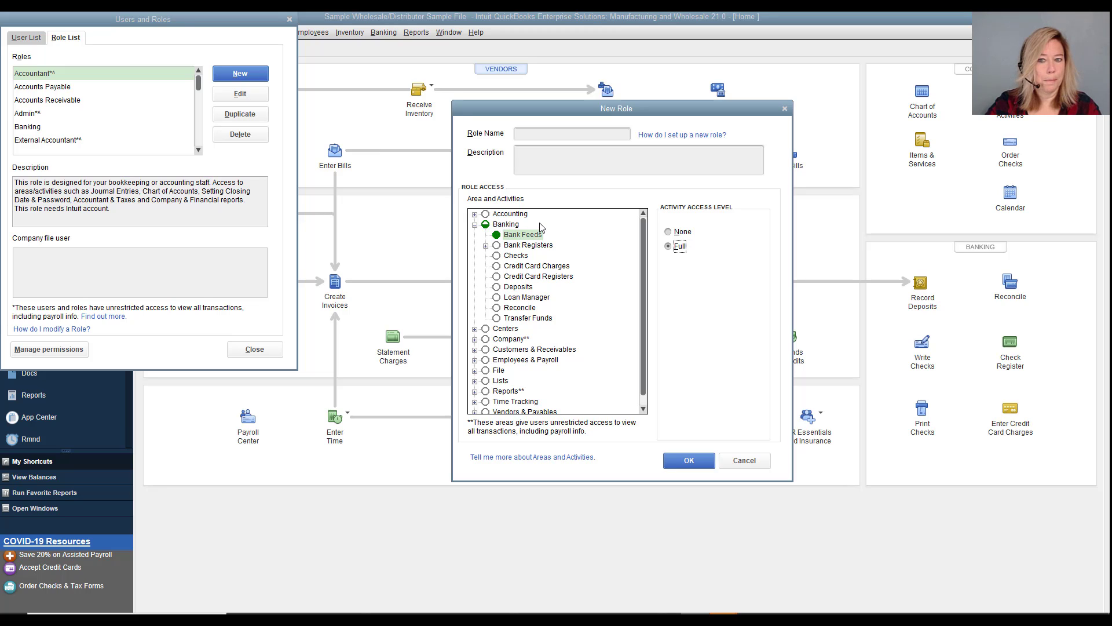
left_click(550, 248)
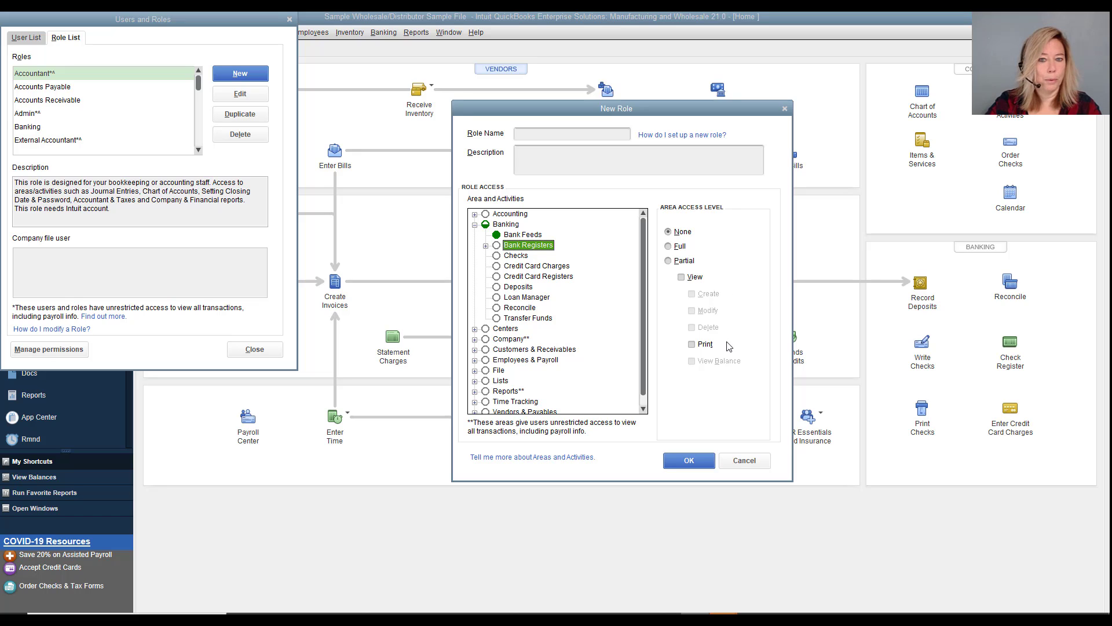
Set Bank Registers to Partial access with only View allowed, Print unchecked
left_click(668, 261)
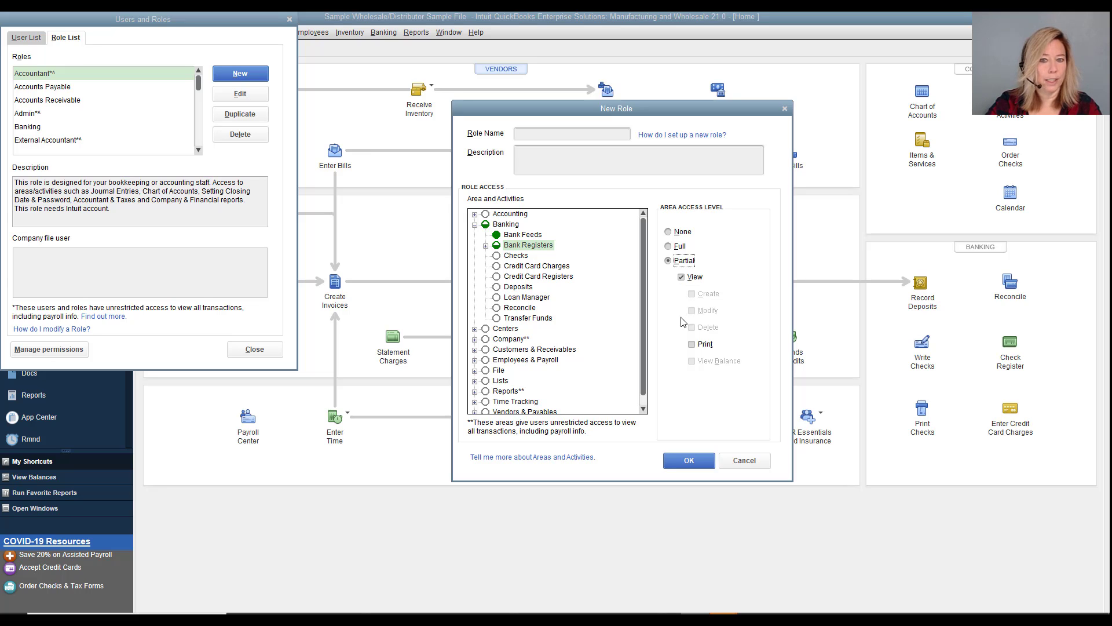
left_click(691, 344)
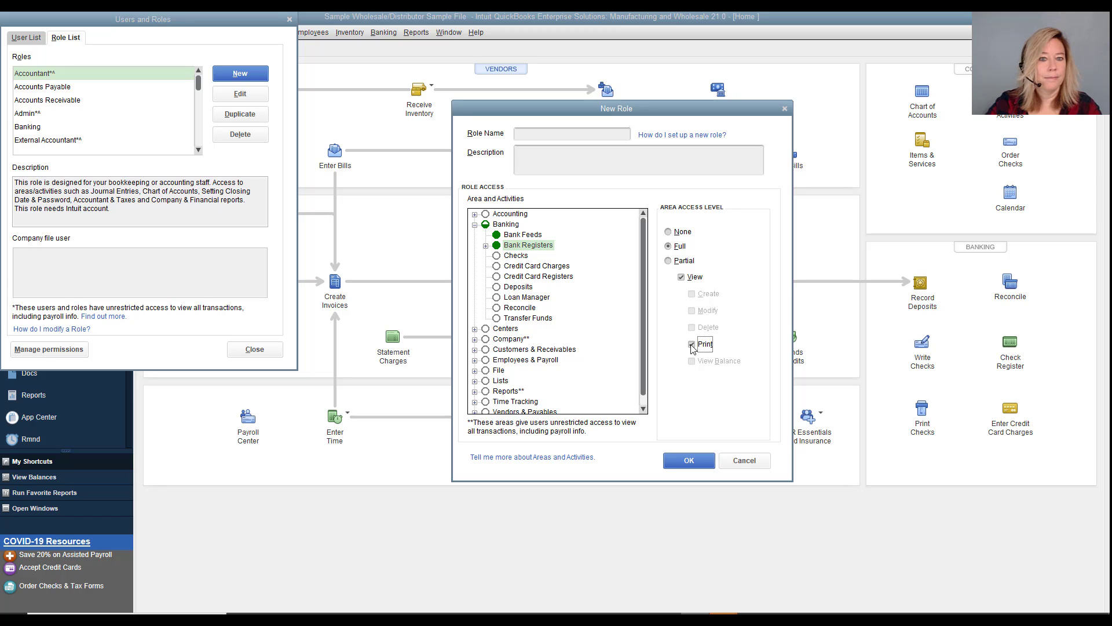
Set Checks to Partial access with View, Create, Modify and Delete permissions
left_click(523, 256)
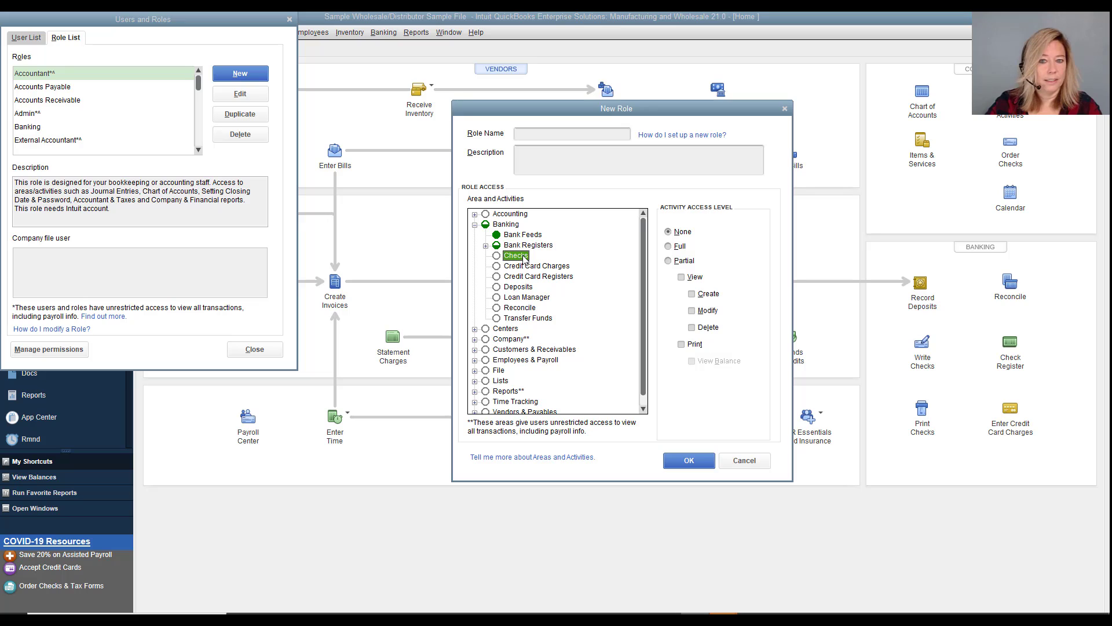
left_click(668, 261)
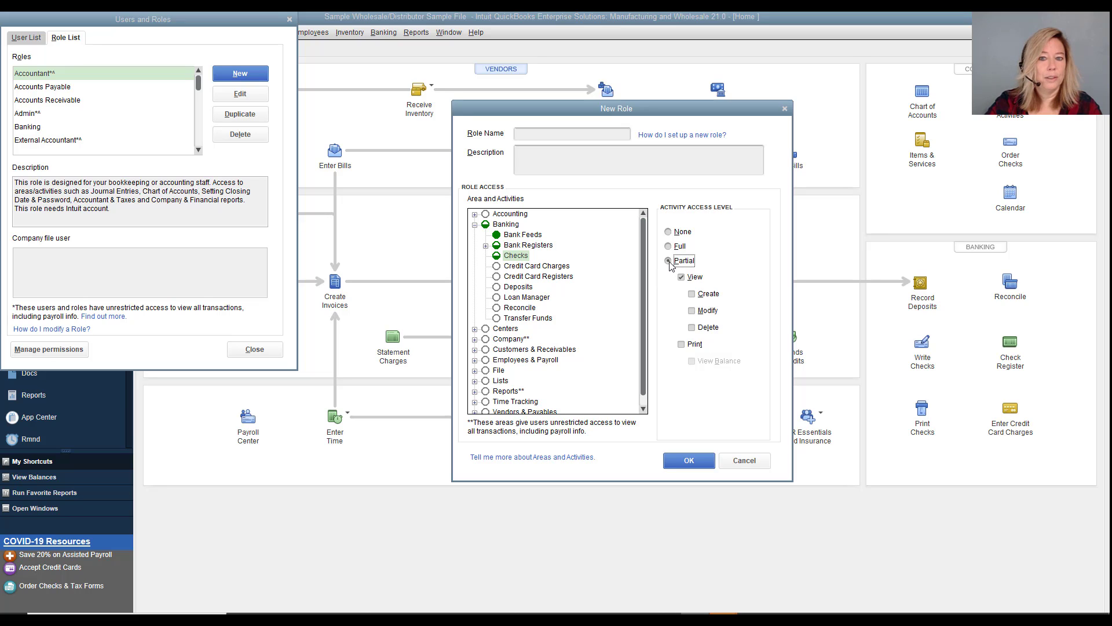
left_click(693, 297)
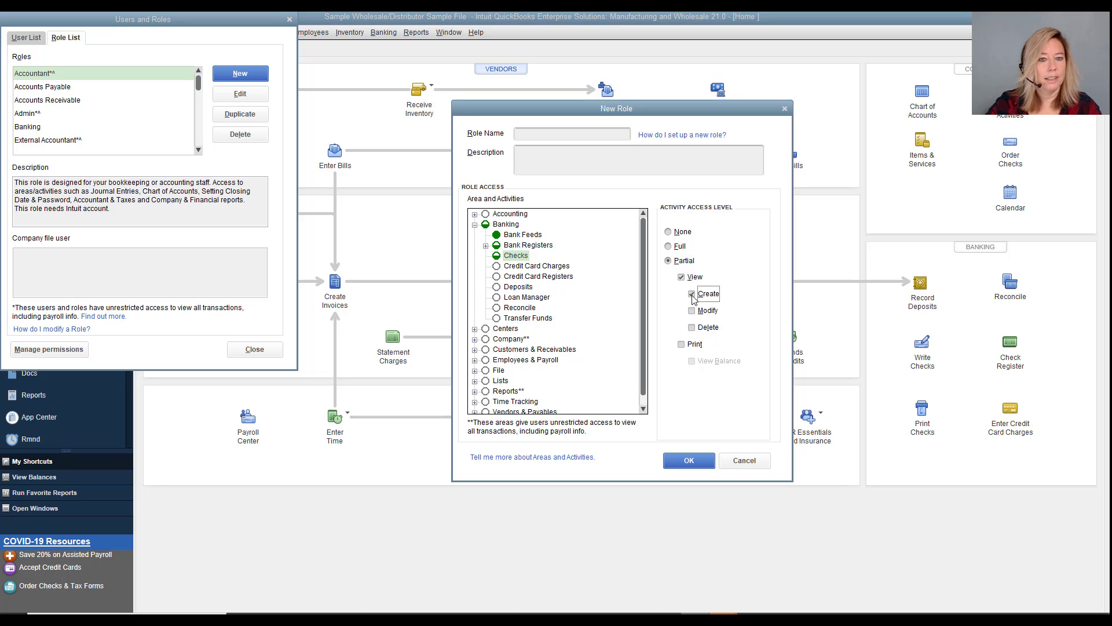
left_click(691, 311)
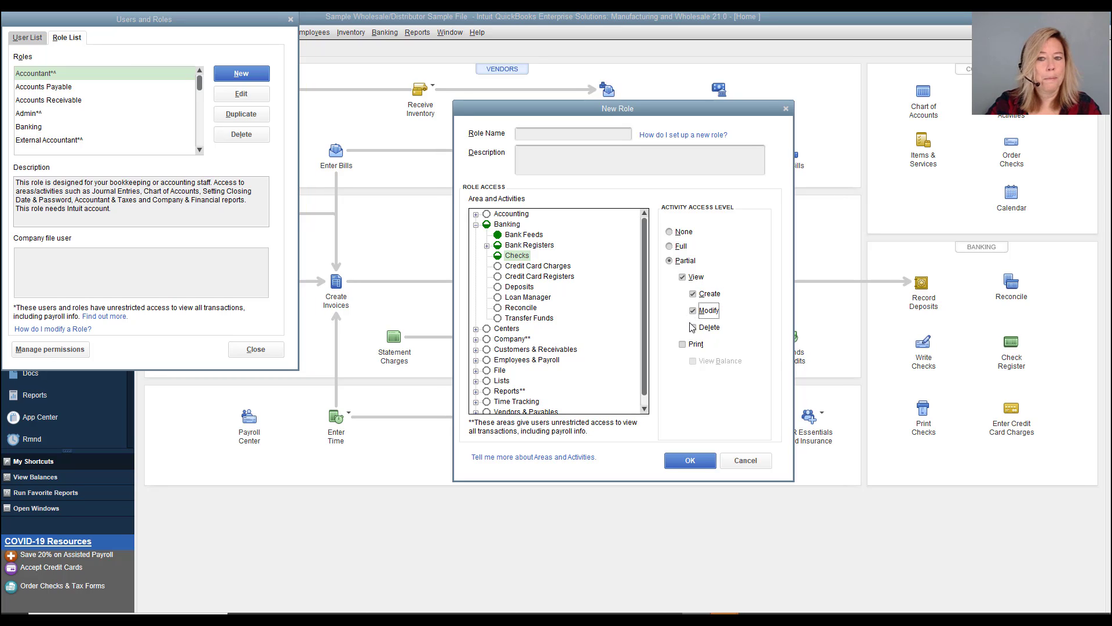
left_click(694, 328)
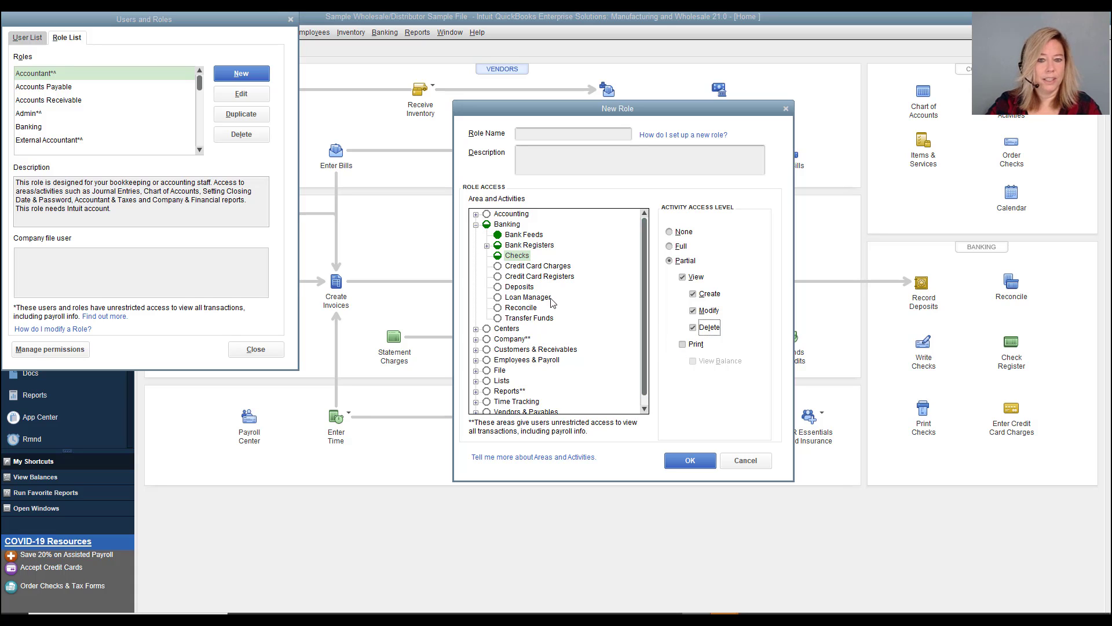
left_click(541, 266)
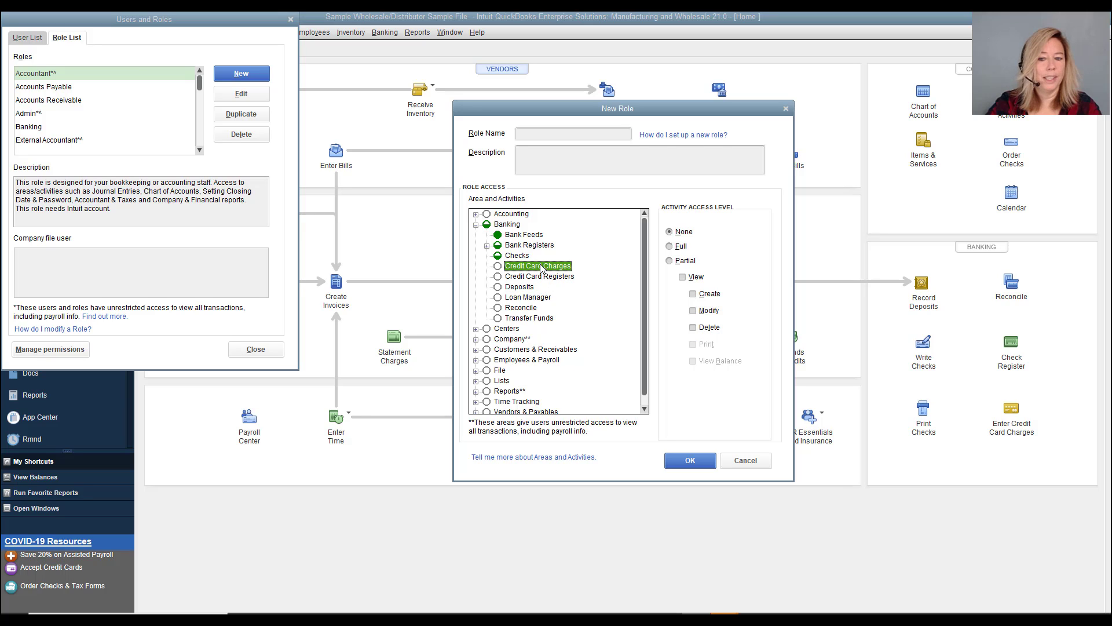
left_click(538, 279)
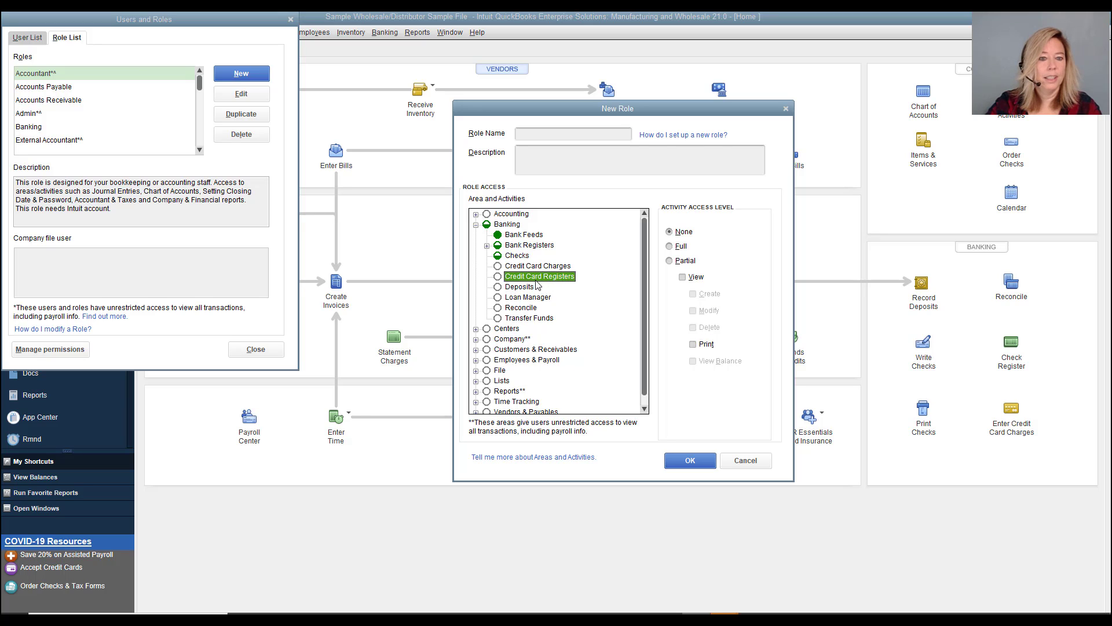
left_click(531, 290)
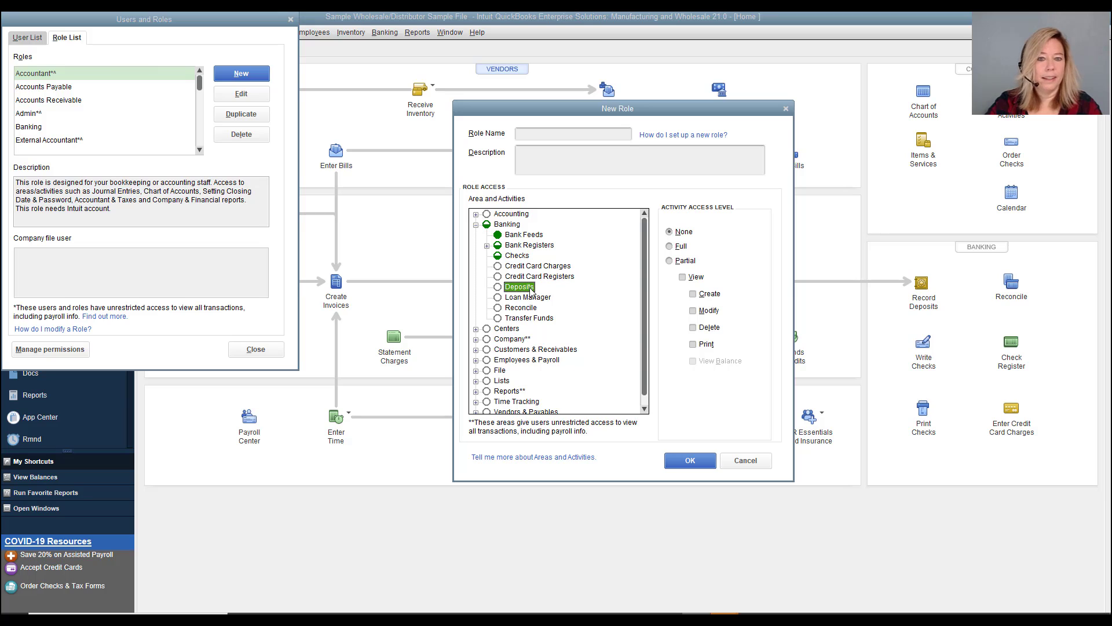
left_click(546, 299)
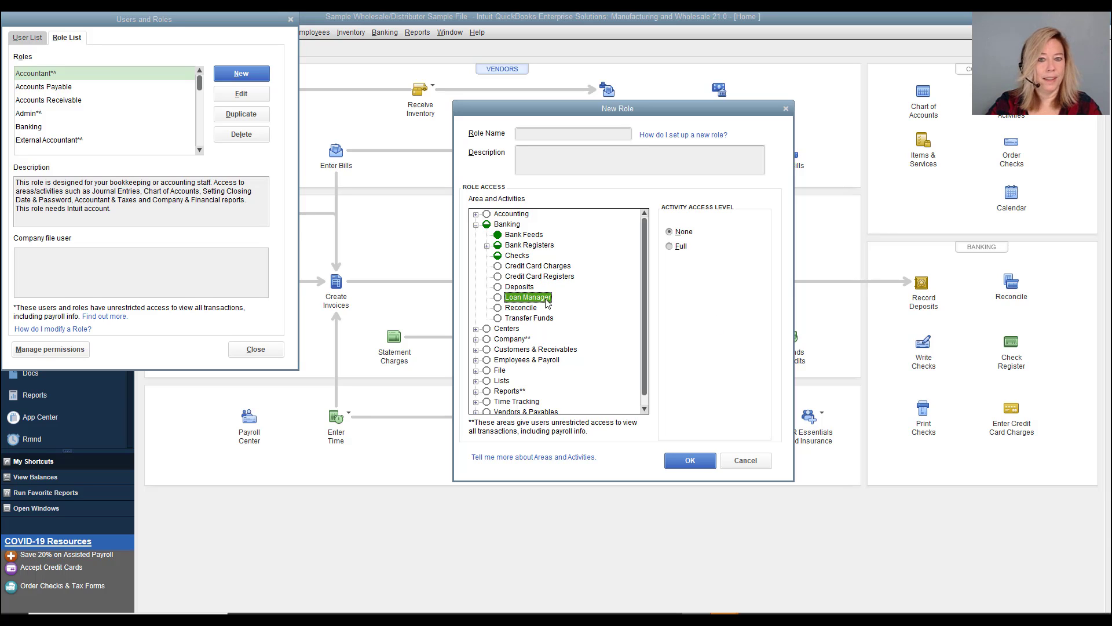
left_click(510, 391)
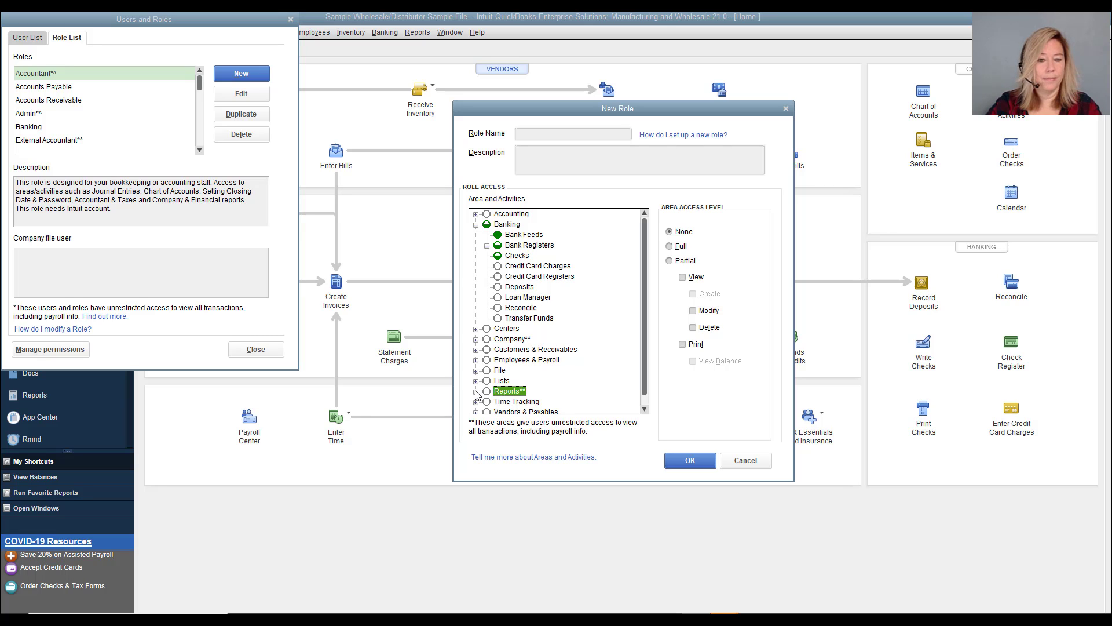
Cancel the New Role dialog without saving the role
left_click(745, 460)
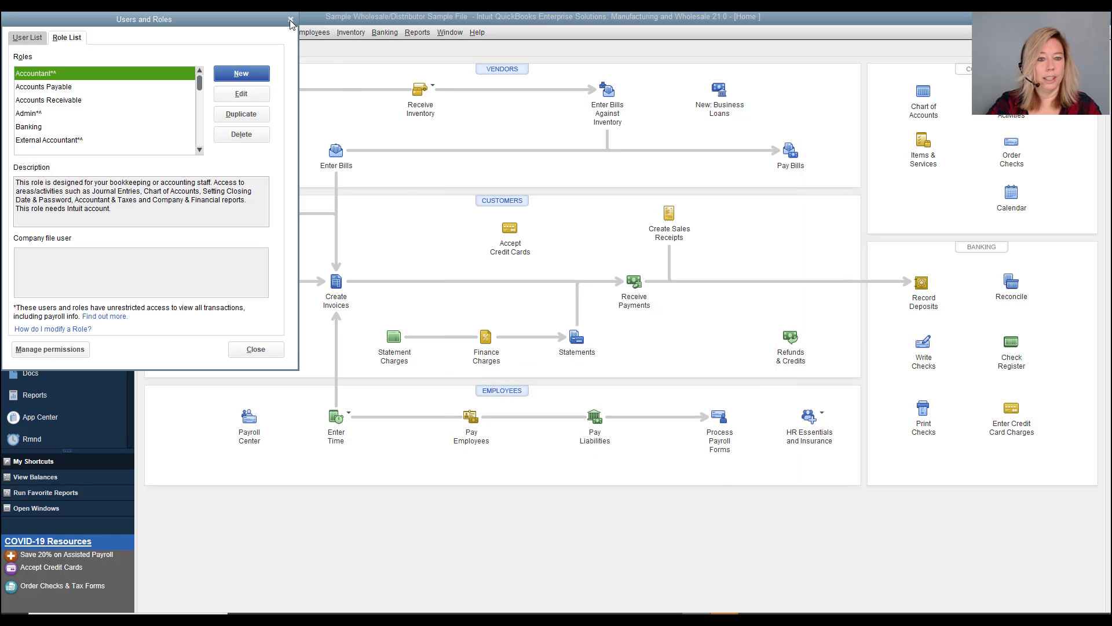